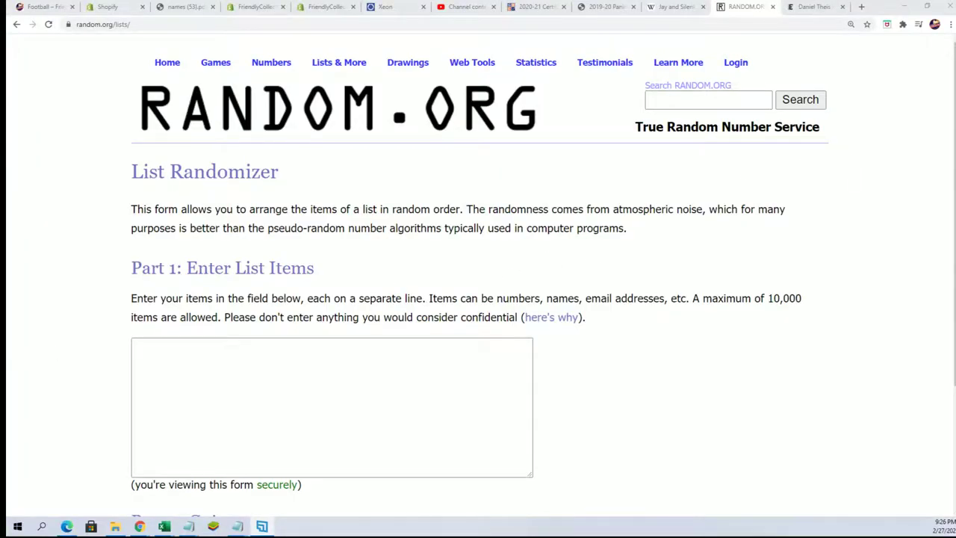
Step: Copy the complete block of owner names from the Notepad list, excluding the break title and the team names
left_click_drag(679, 125, 566, 126)
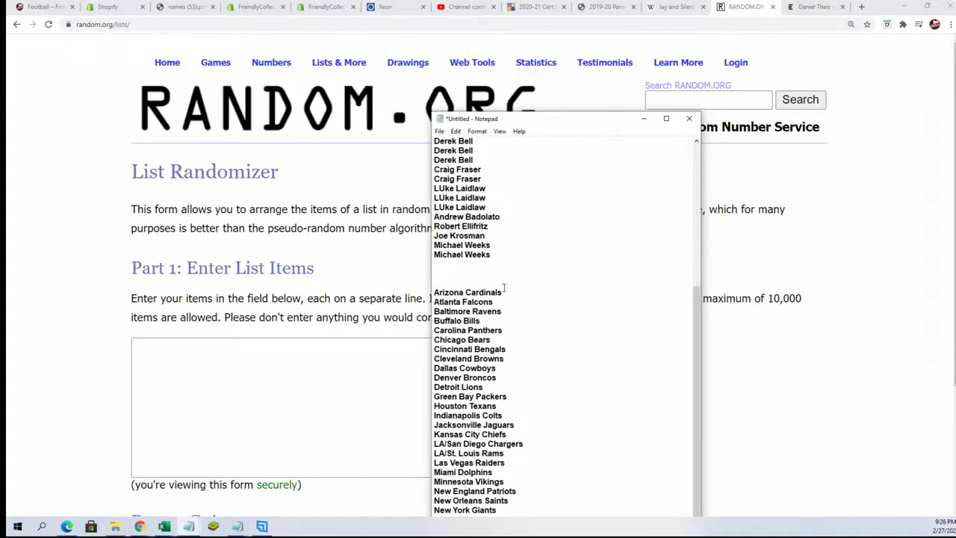
scroll(505, 287, "up", 8)
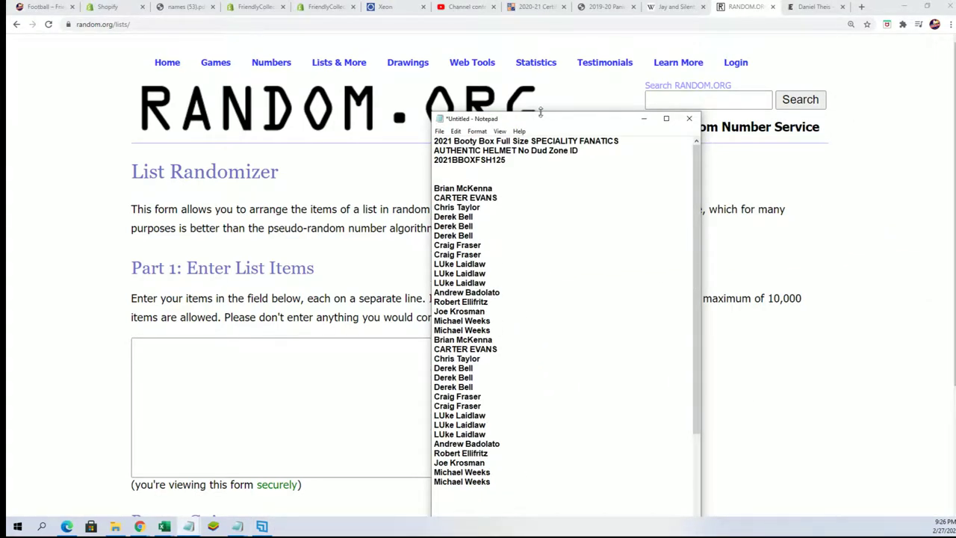
left_click_drag(509, 162, 458, 161)
left_click_drag(491, 482, 425, 191)
right_click(453, 198)
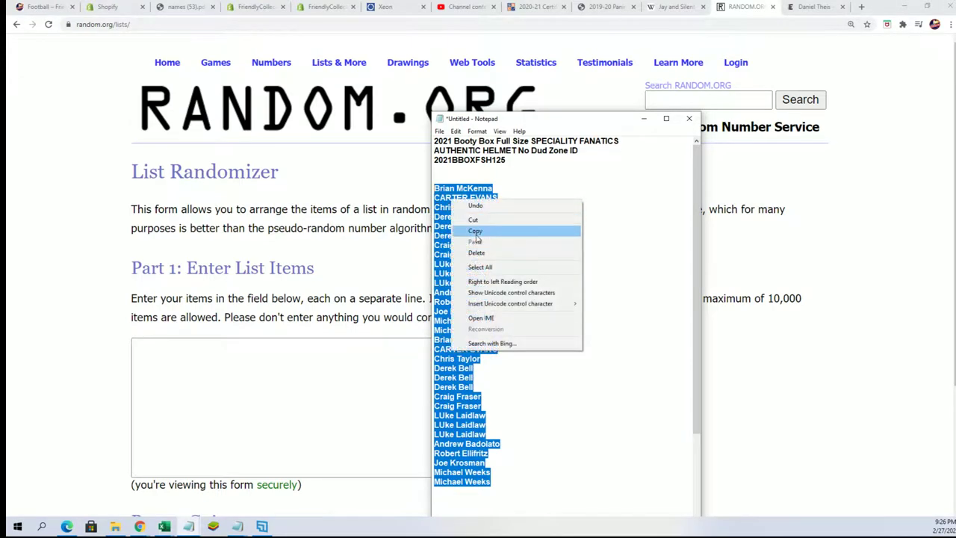
left_click(478, 233)
Step: Paste the copied owner names into the List Randomizer's list items field
left_click(221, 346)
right_click(221, 346)
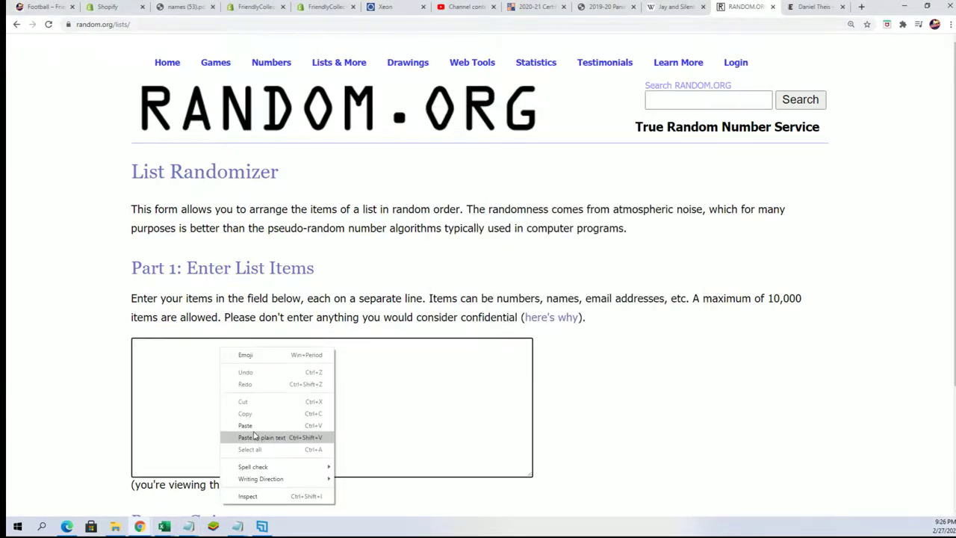
left_click(246, 425)
Step: Randomize the list of owner names seven times in total
scroll(647, 363, "down", 3)
left_click(167, 411)
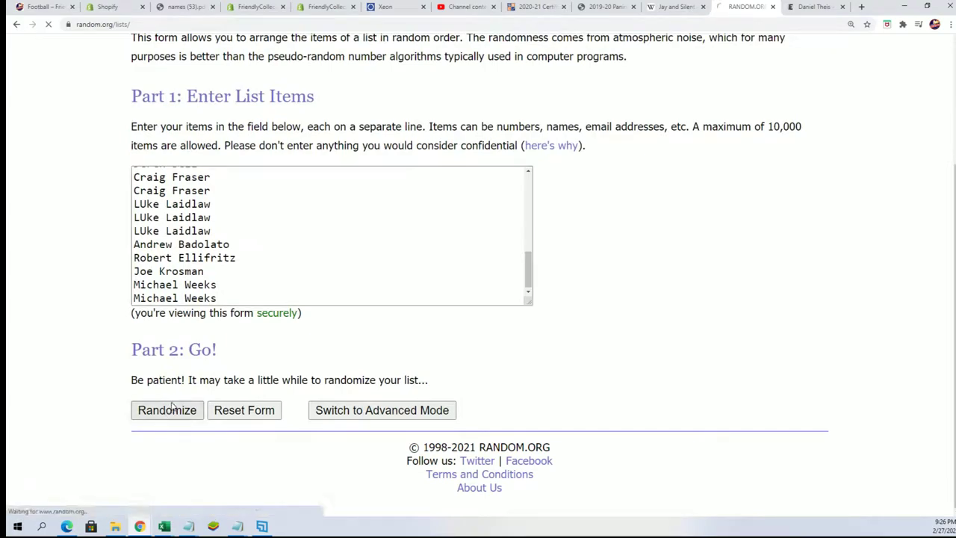
scroll(167, 411, "down", 5)
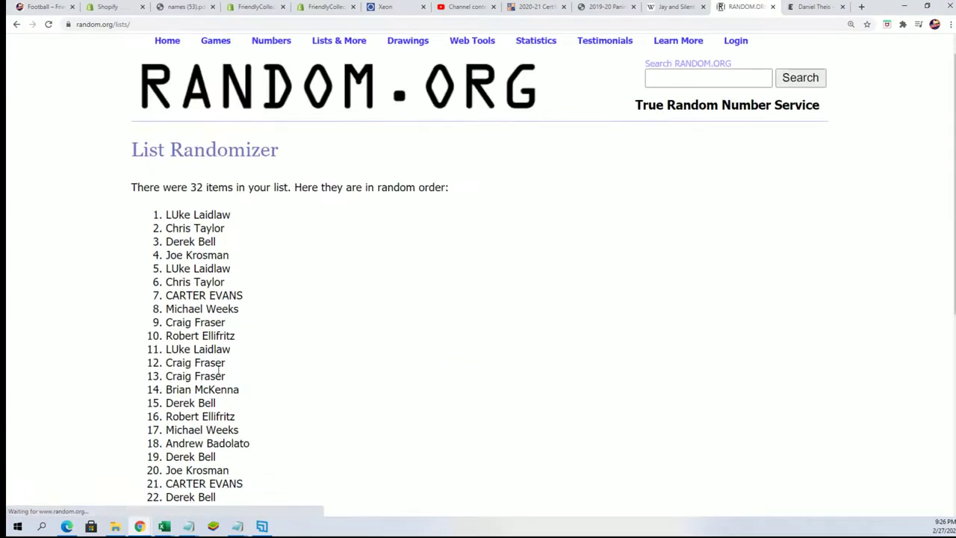
scroll(154, 418, "down", 5)
left_click(154, 440)
scroll(226, 378, "down", 5)
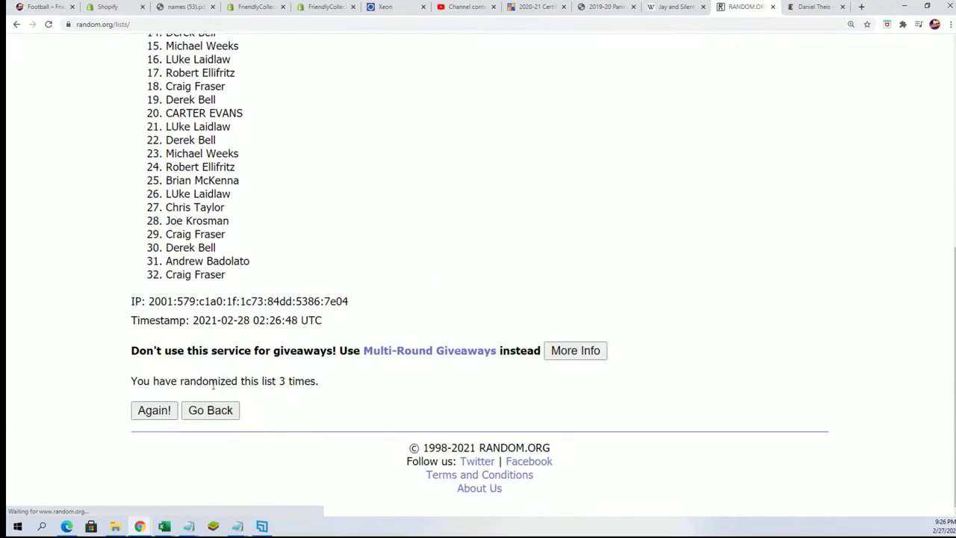
left_click(153, 409)
scroll(249, 387, "down", 5)
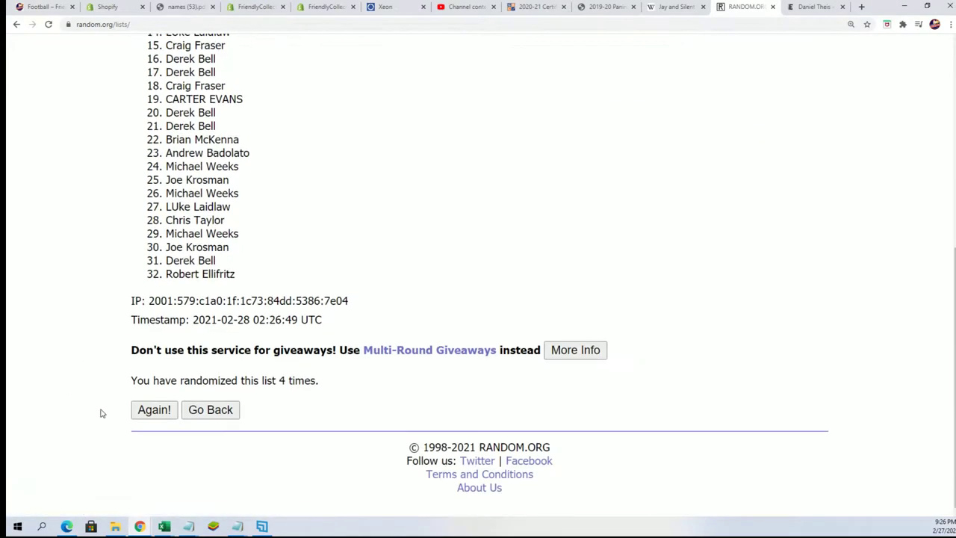
left_click(154, 408)
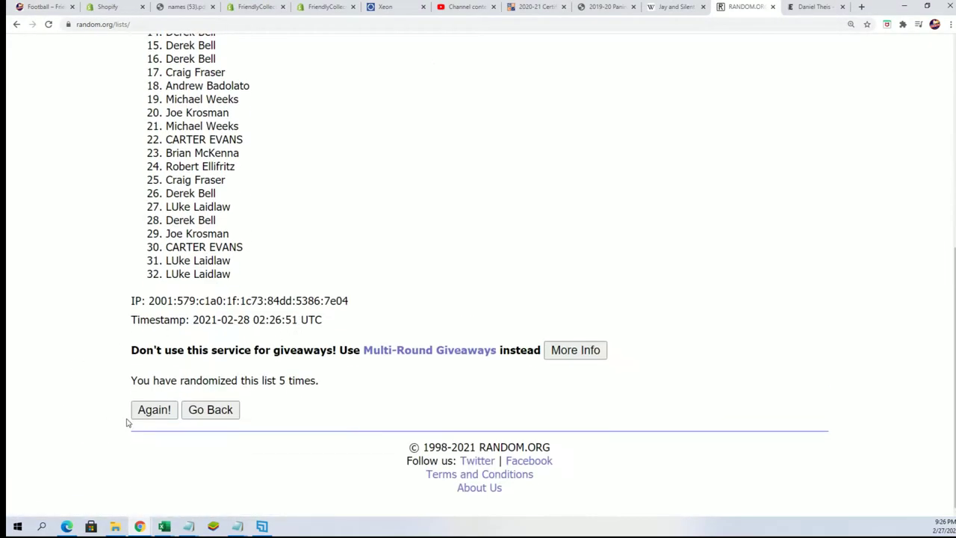
left_click(154, 409)
scroll(284, 356, "down", 4)
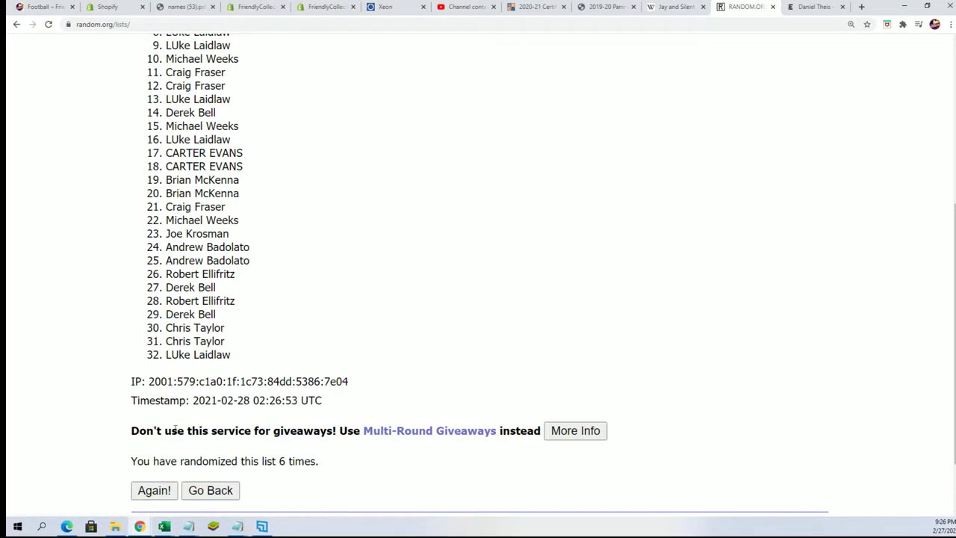
left_click(153, 490)
scroll(306, 337, "down", 3)
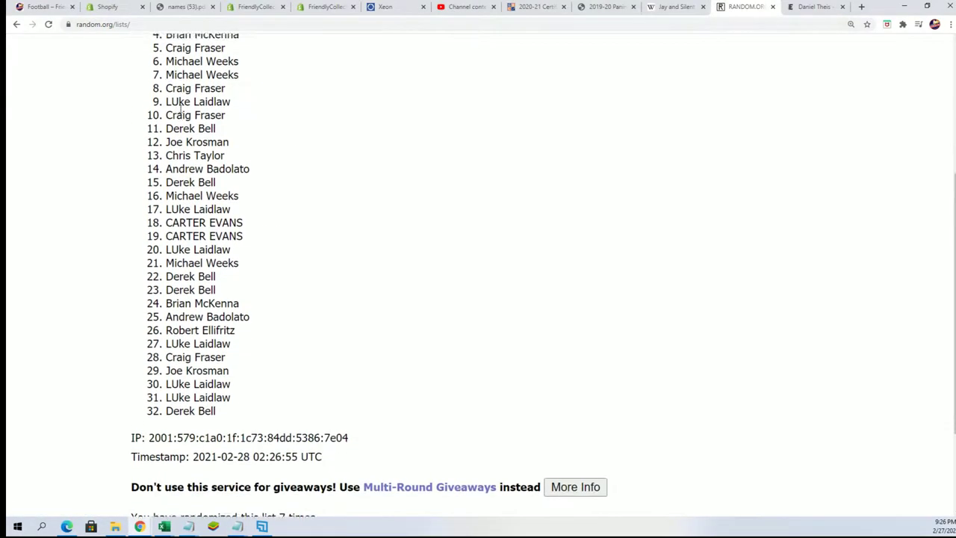
Step: Copy all 32 owner names in the final randomized order
scroll(175, 101, "up", 3)
left_click_drag(163, 88, 221, 408)
scroll(224, 299, "down", 3)
right_click(219, 380)
left_click(246, 385)
scroll(391, 448, "up", 1)
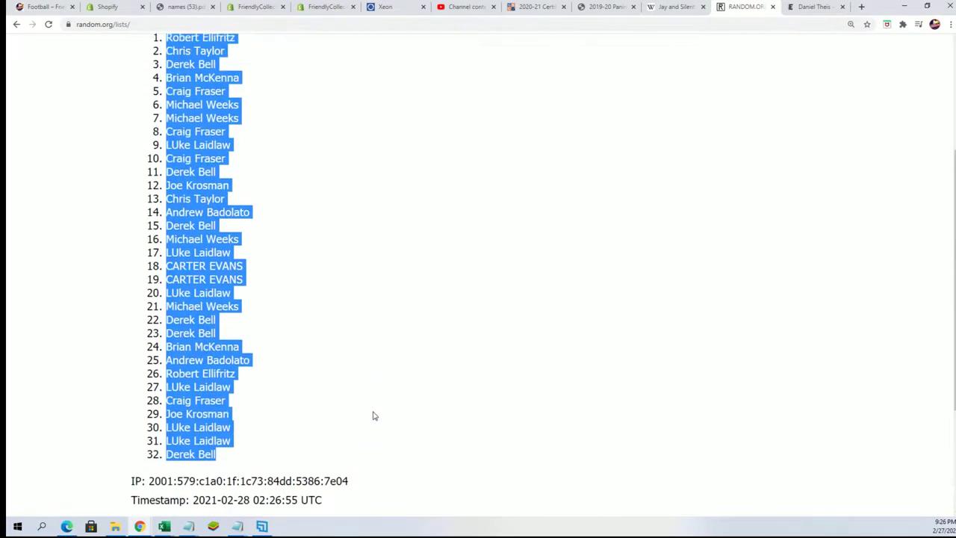
scroll(374, 416, "up", 1)
Step: Switch to the Alpha NFL workbook in Excel and paste the names as unformatted text under OWNER NAMES, starting at A2
key("alt+Tab")
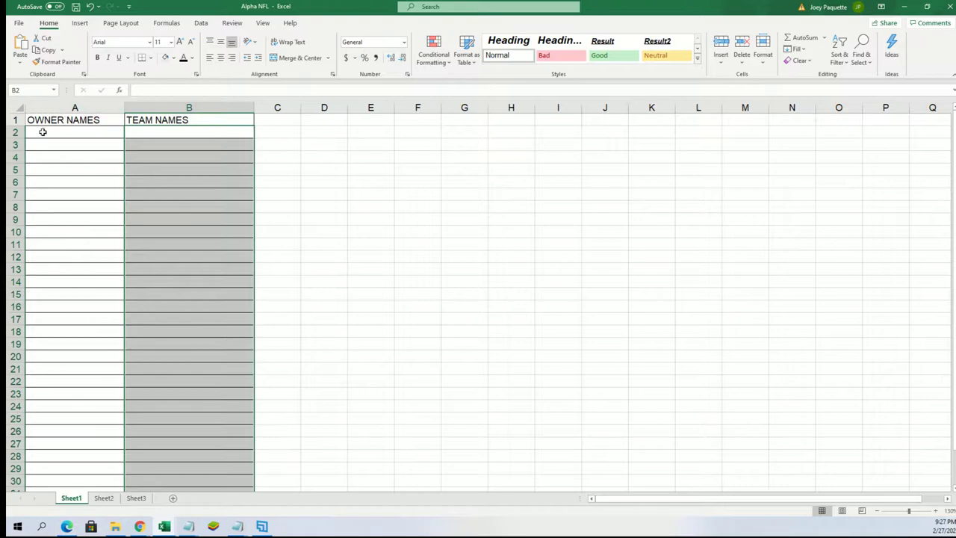
right_click(43, 136)
left_click(80, 199)
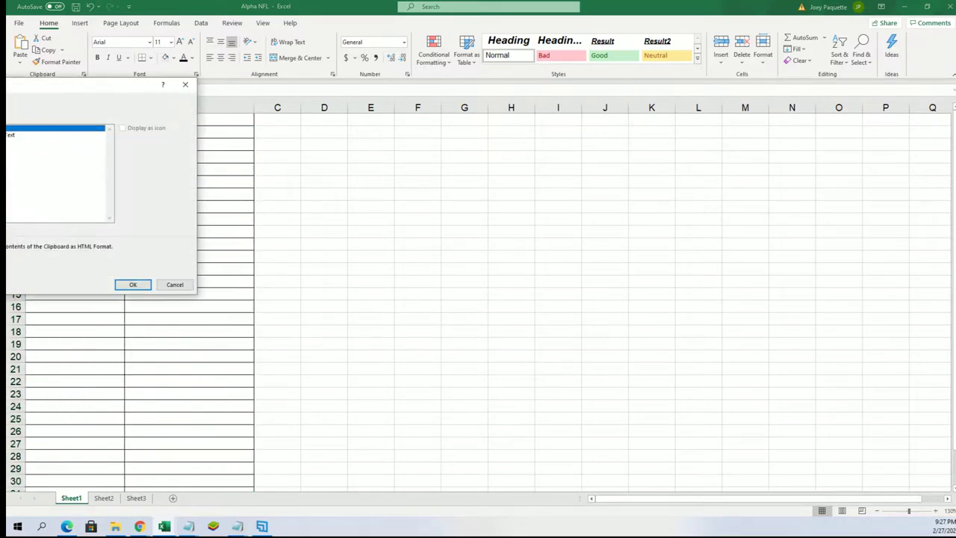
left_click(15, 135)
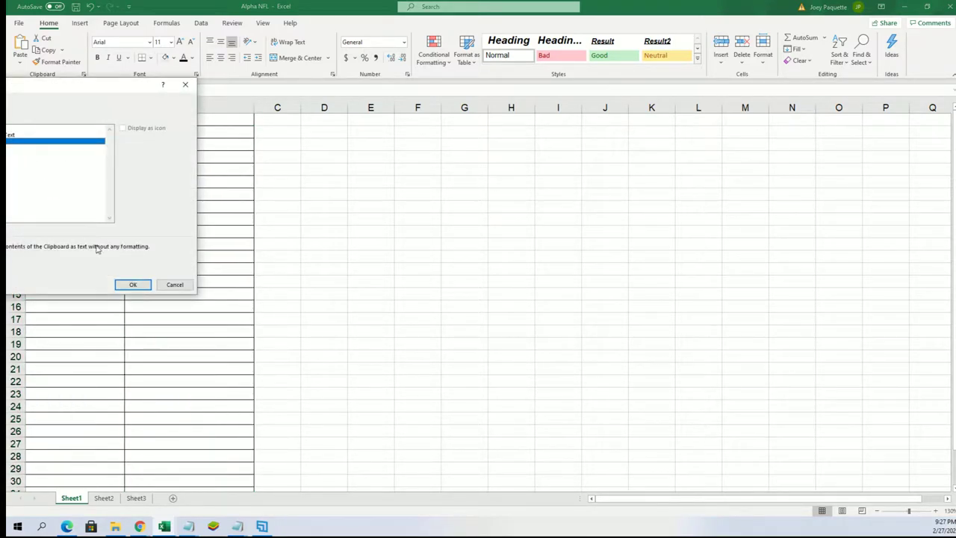
left_click(132, 284)
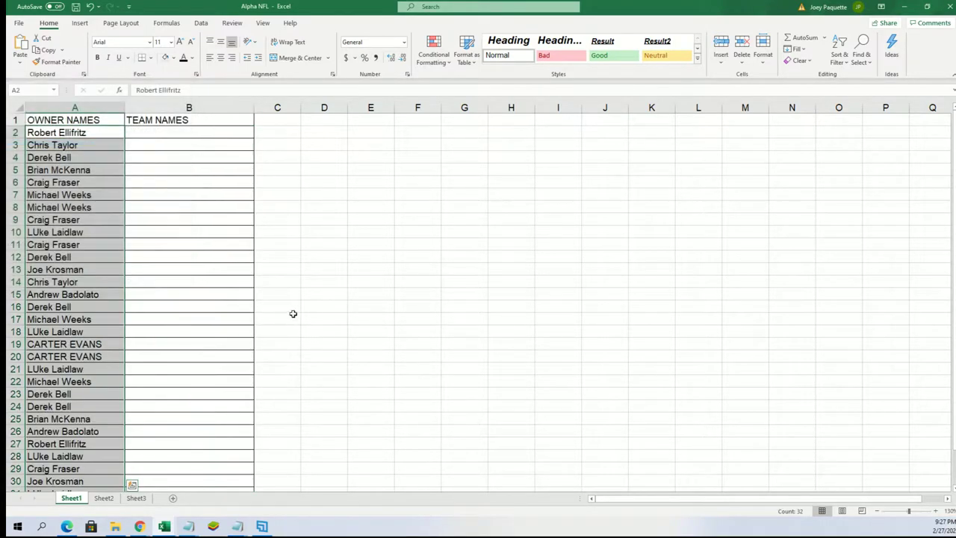
left_click(875, 510)
left_click(133, 128)
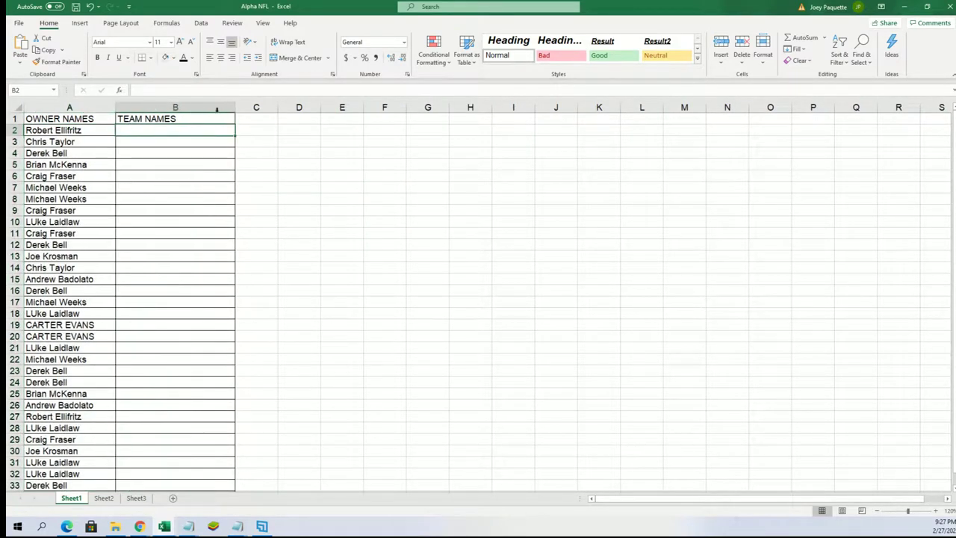
Step: Return to RANDOM.ORG in the browser and open a blank List Randomizer form
left_click(902, 7)
scroll(398, 142, "up", 5)
mouse_move(339, 62)
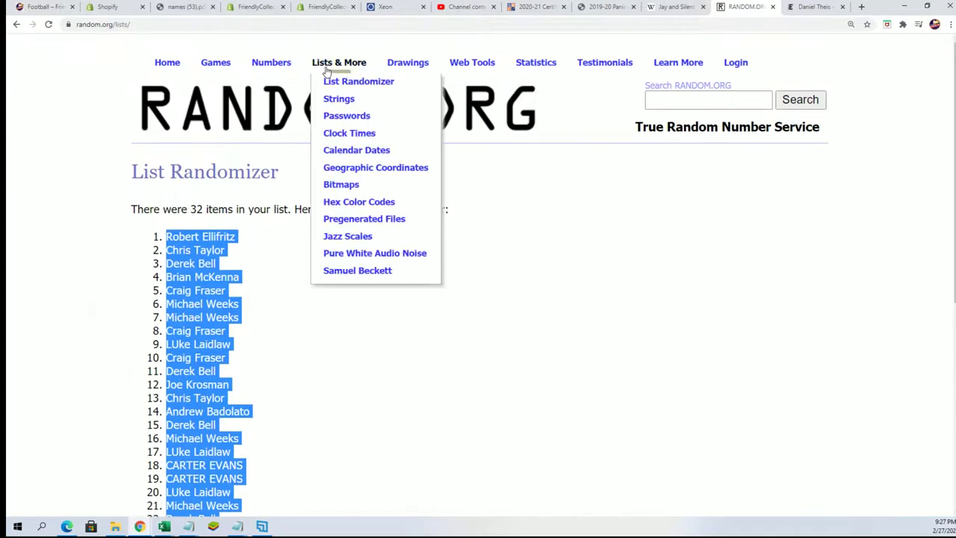
left_click(358, 80)
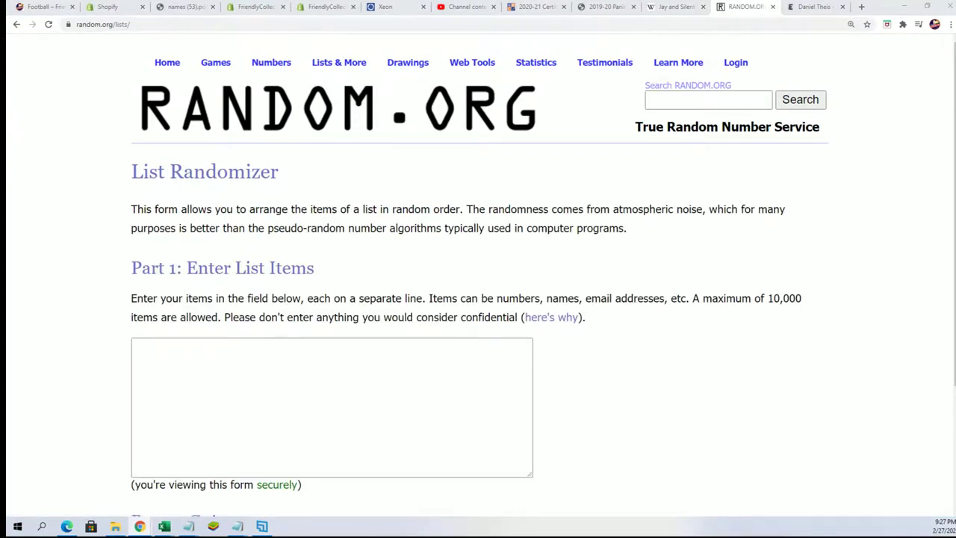
Step: Switch to Notepad and copy the NFL team list from Arizona Cardinals through Washington Redskins
key("alt+Tab")
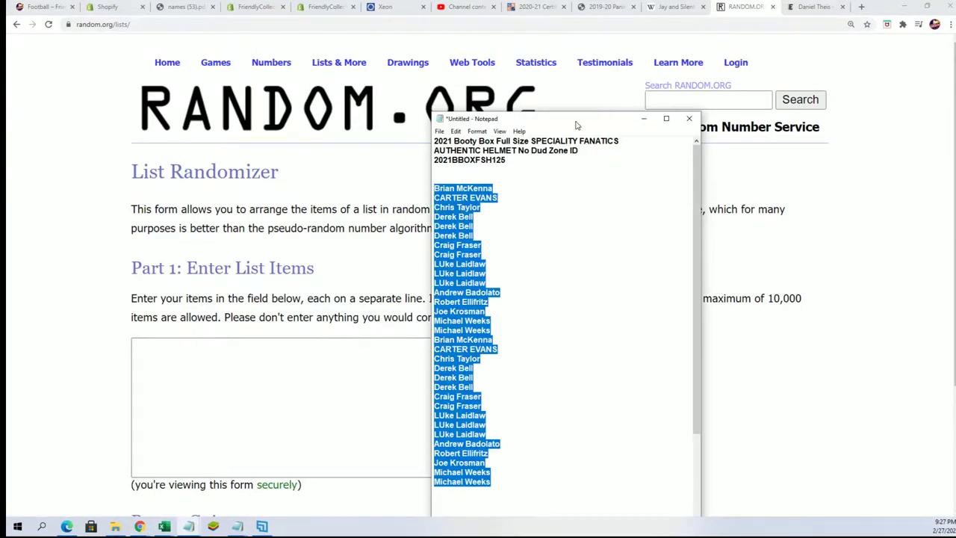
left_click_drag(579, 113, 579, 0)
scroll(542, 429, "down", 8)
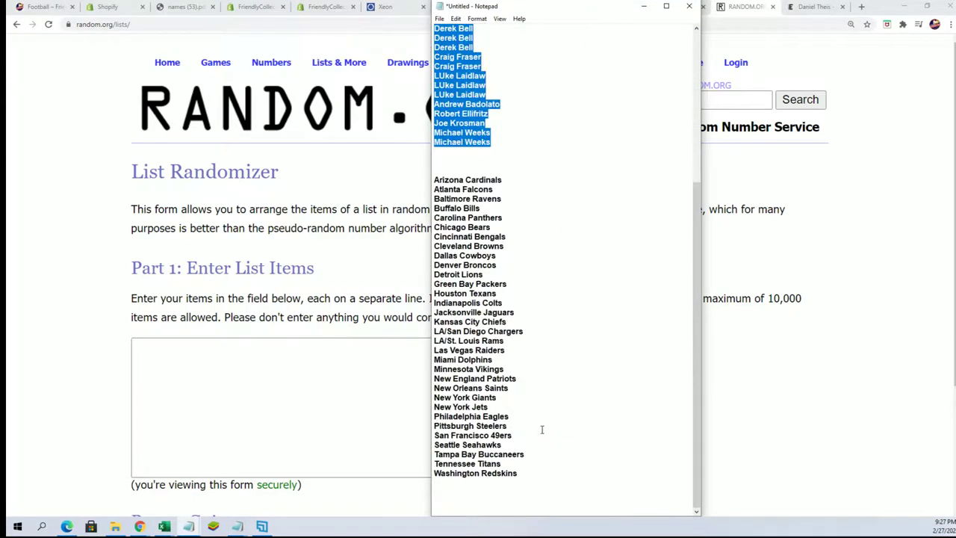
left_click_drag(521, 470, 440, 180)
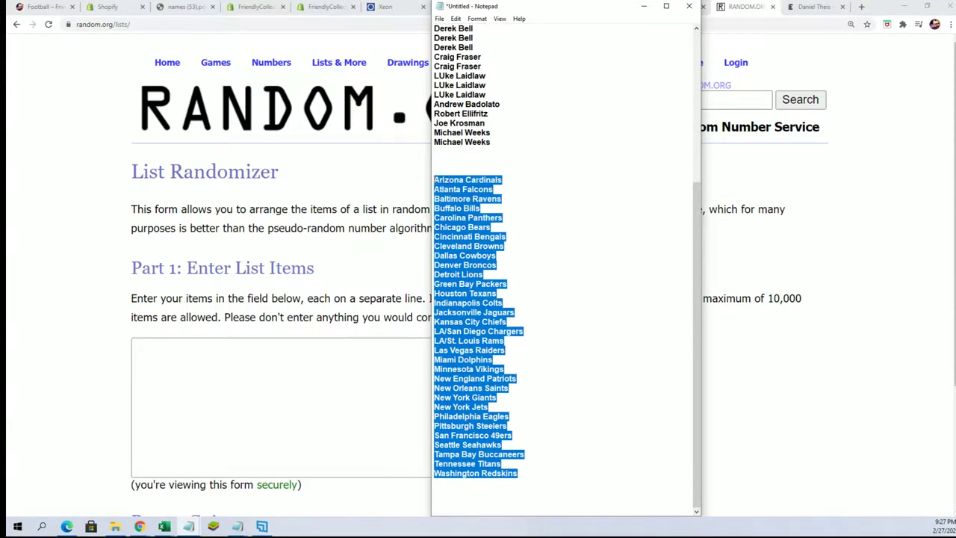
right_click(443, 185)
left_click(537, 229)
Step: Paste the copied NFL team names into the List Randomizer's list items field
left_click(202, 345)
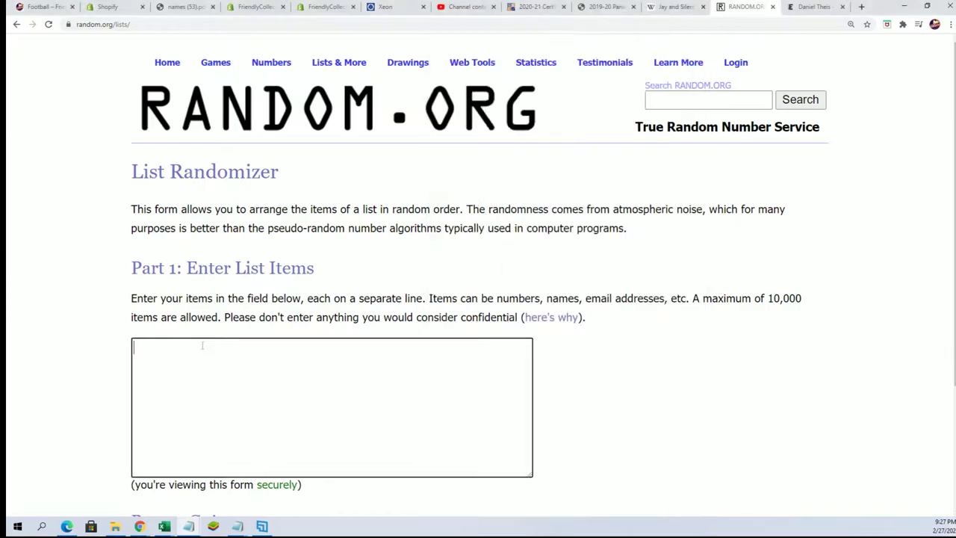
right_click(201, 345)
left_click(263, 418)
Step: Randomize the list of NFL teams seven times in total
scroll(675, 388, "down", 2)
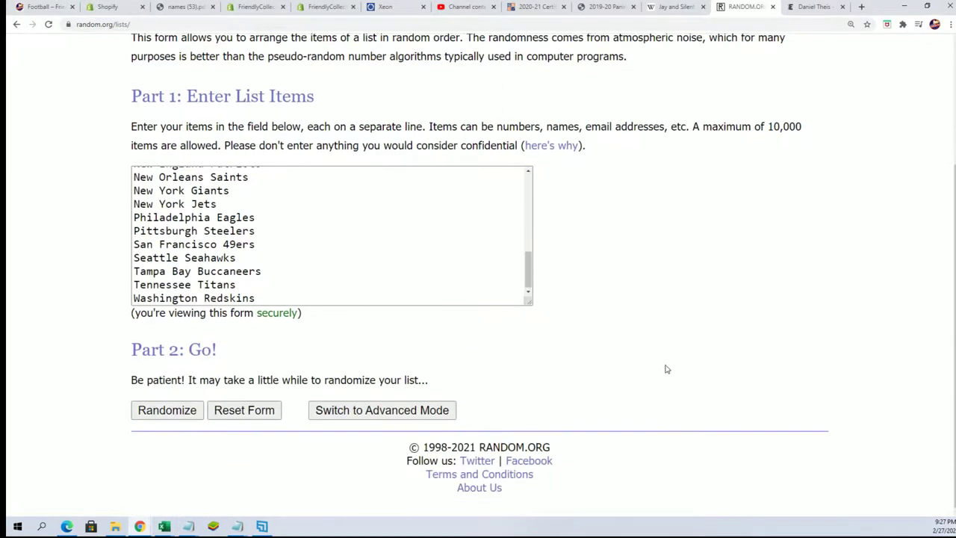
left_click(159, 410)
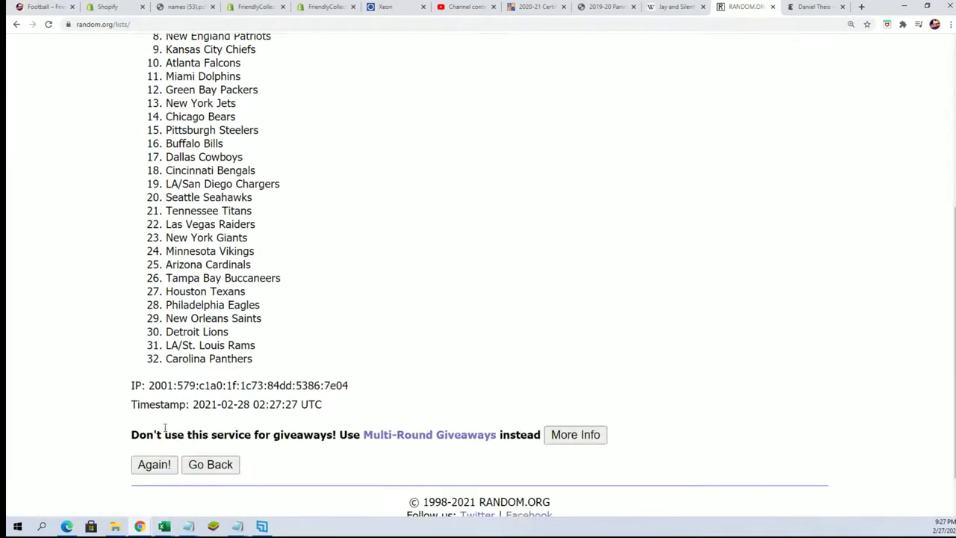
left_click(154, 410)
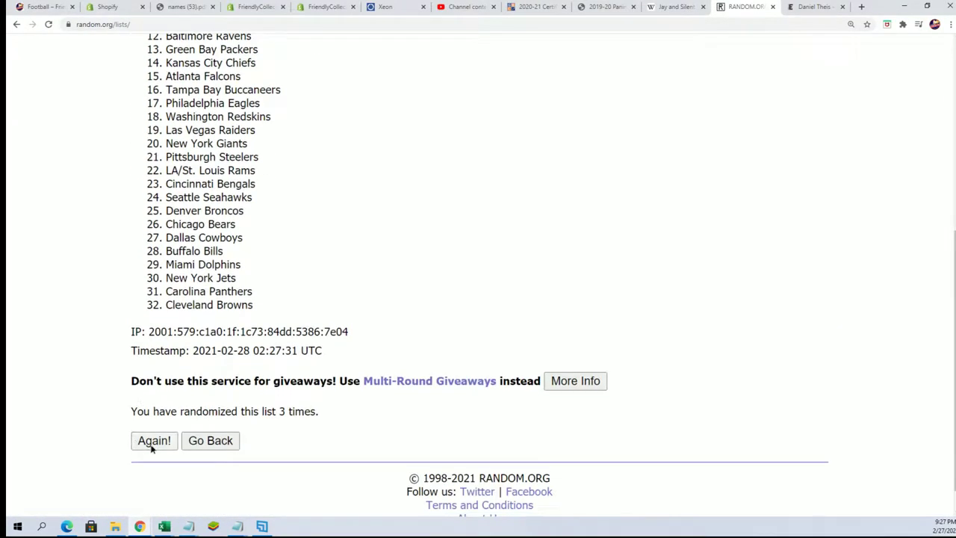
left_click(150, 443)
left_click(154, 440)
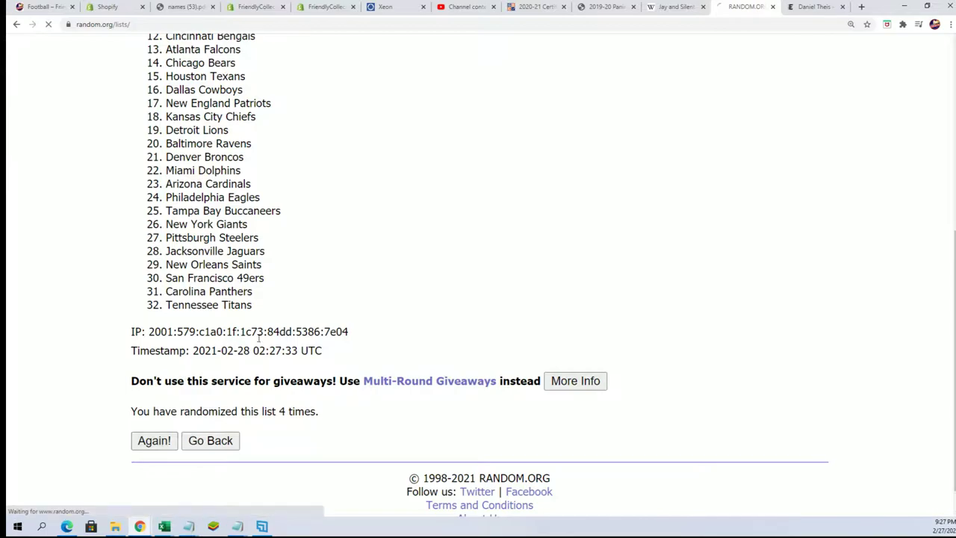
left_click(154, 440)
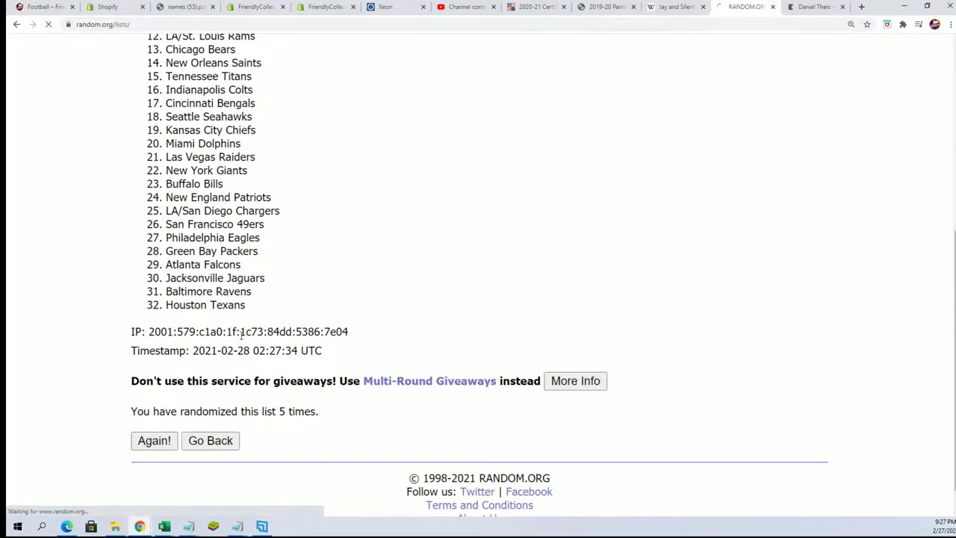
left_click(154, 440)
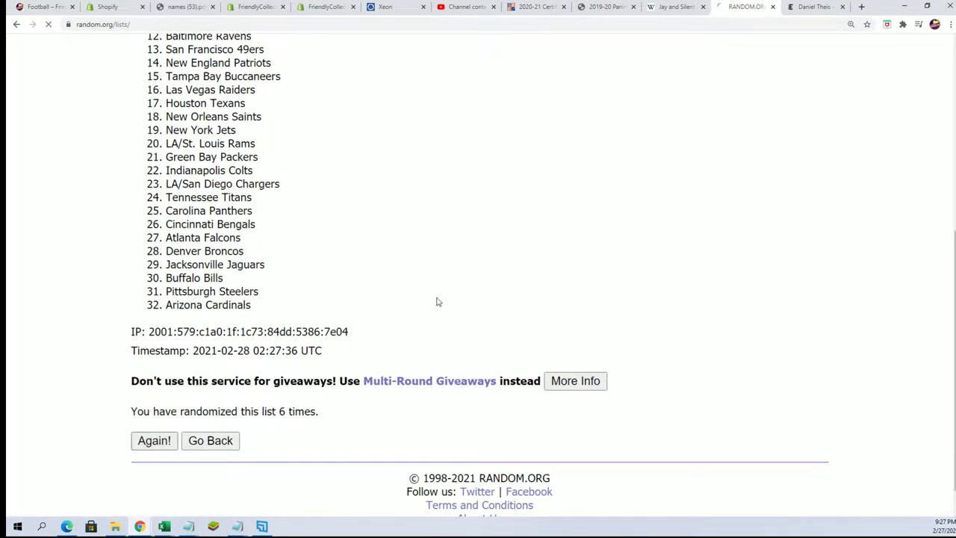
Step: Copy all 32 team names in the final randomized order, from Cleveland Browns to Minnesota Vikings
left_click_drag(165, 87, 258, 431)
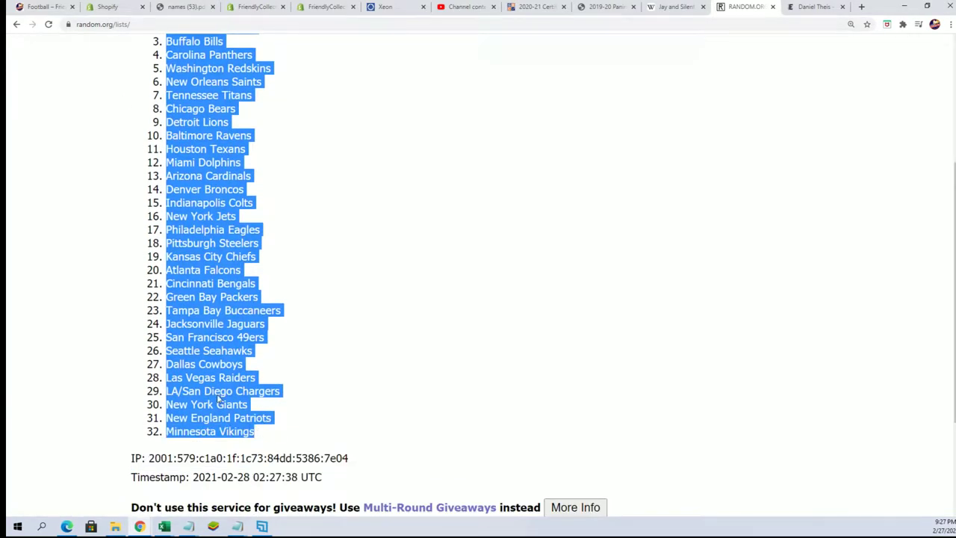
right_click(218, 400)
left_click(239, 405)
scroll(324, 448, "down", 2)
scroll(344, 440, "up", 2)
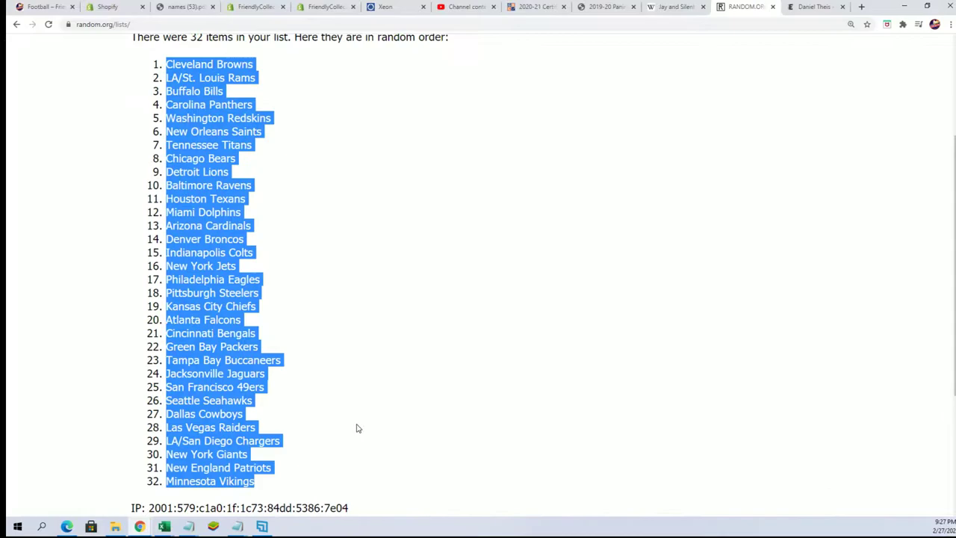
Step: Switch to the Alpha NFL workbook in Excel and paste the teams as unformatted text under TEAM NAMES, starting at B2
key("alt+Tab")
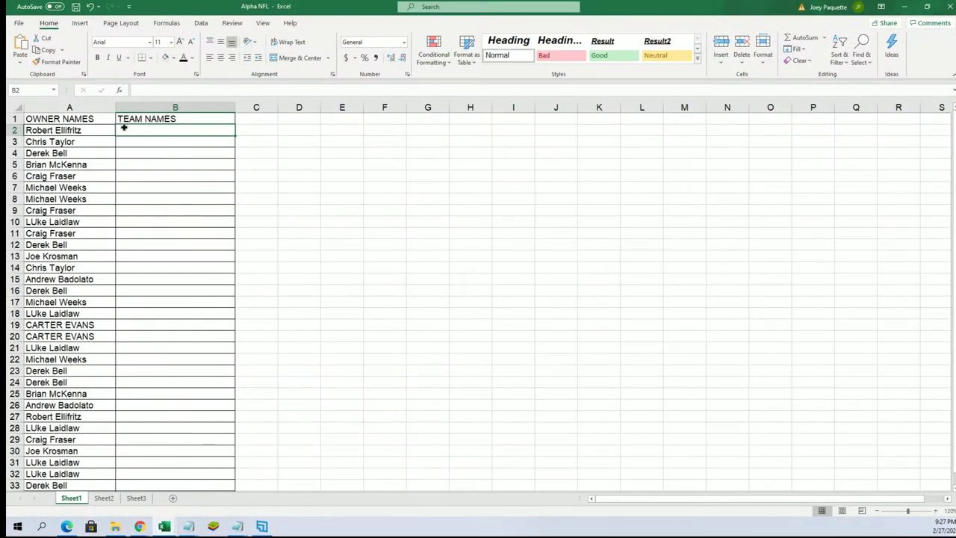
right_click(124, 128)
left_click(159, 194)
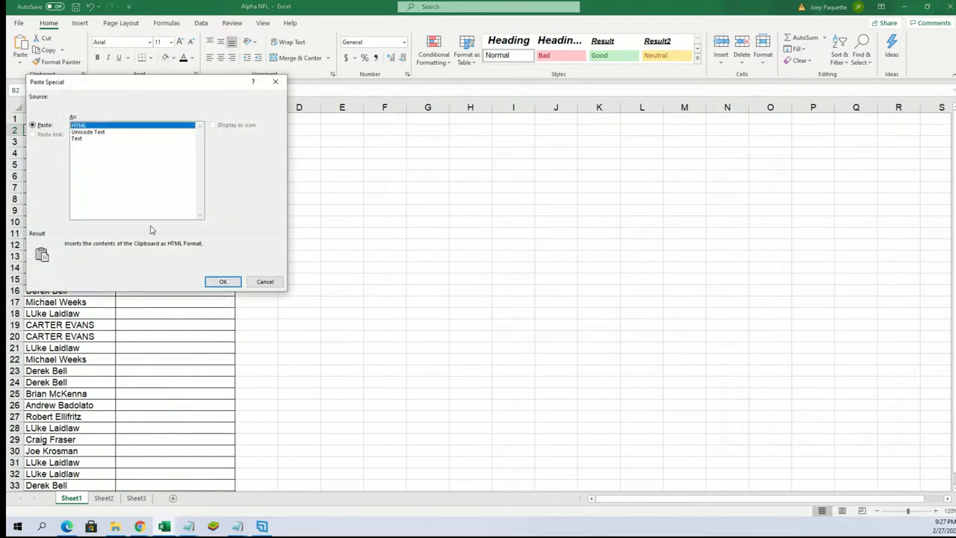
left_click(77, 139)
left_click(219, 281)
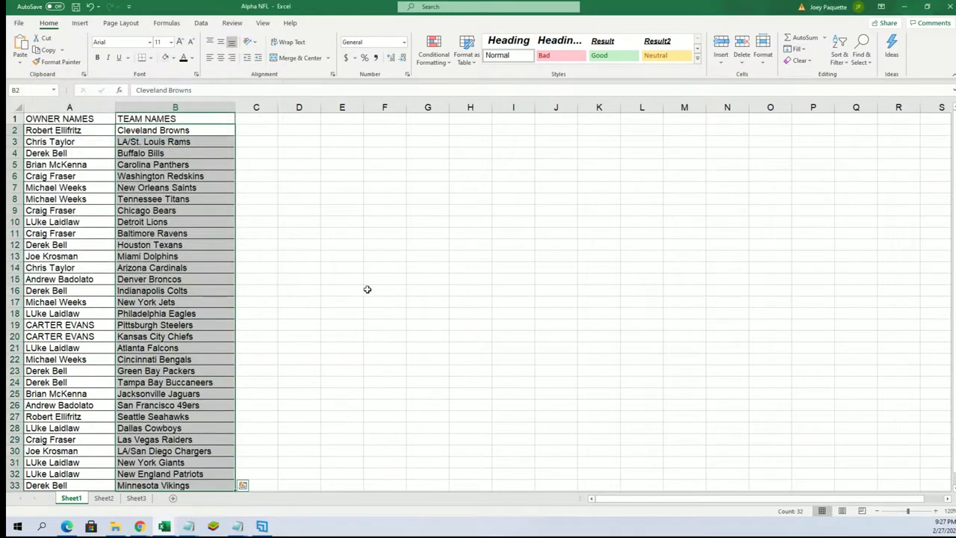
Step: Narrow the OWNER NAMES column slightly so it fits the names more closely
left_click(108, 109)
left_click_drag(116, 108, 106, 109)
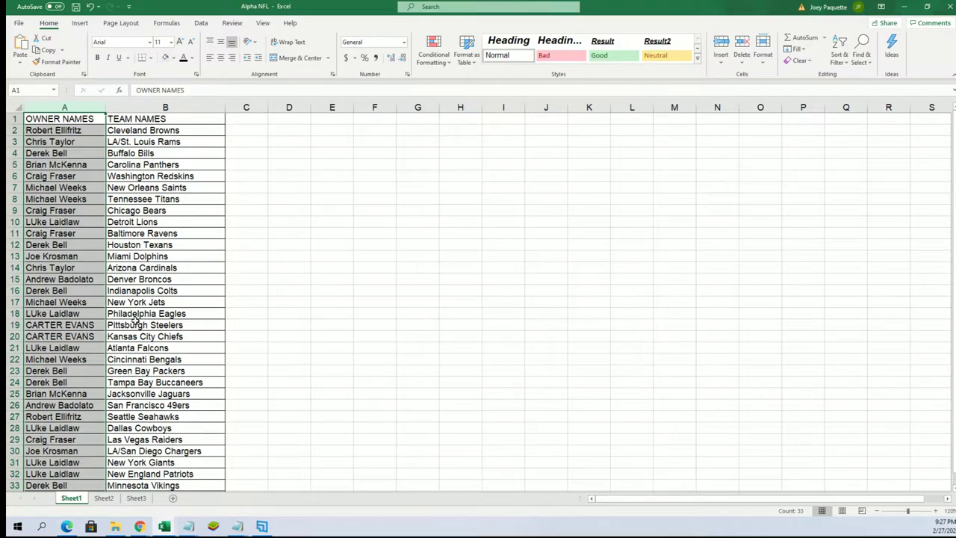
left_click(90, 255)
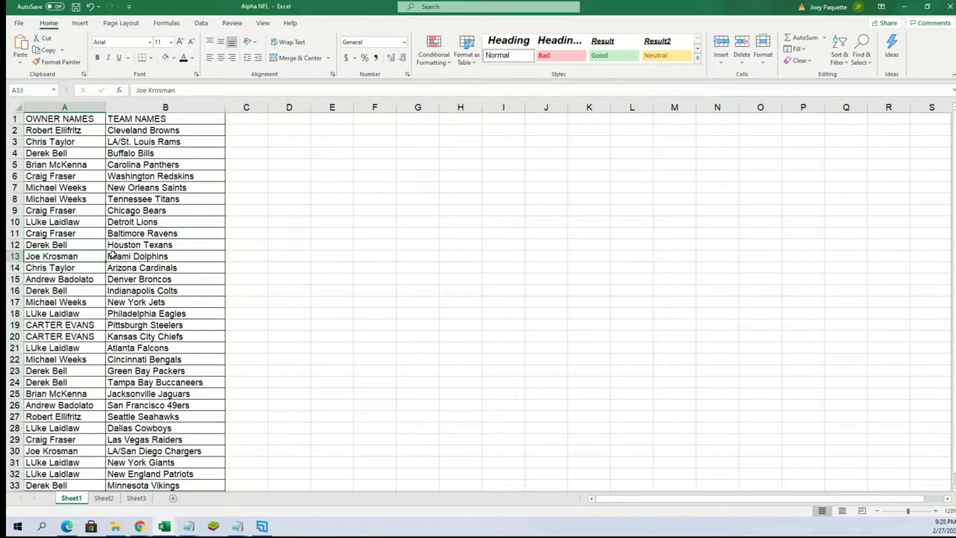
left_click(85, 175)
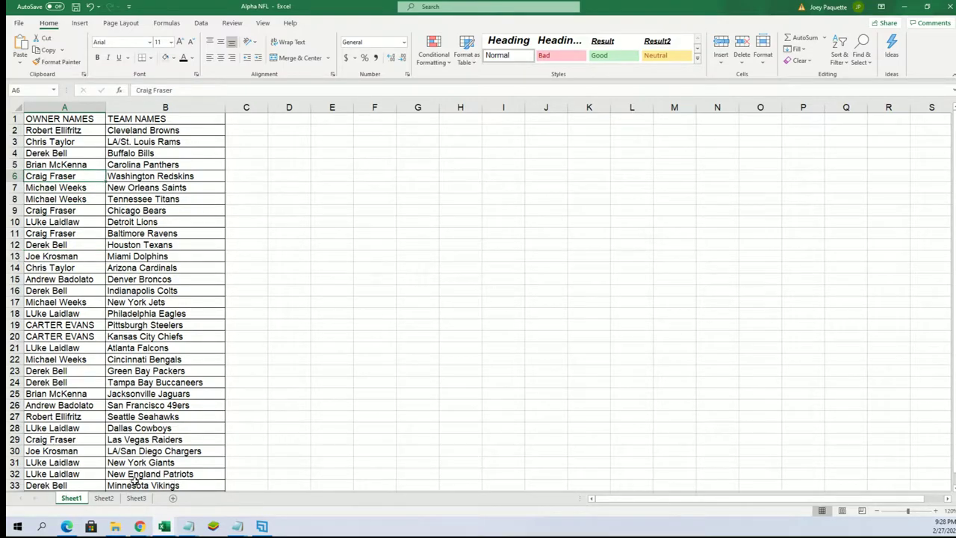
left_click(91, 450)
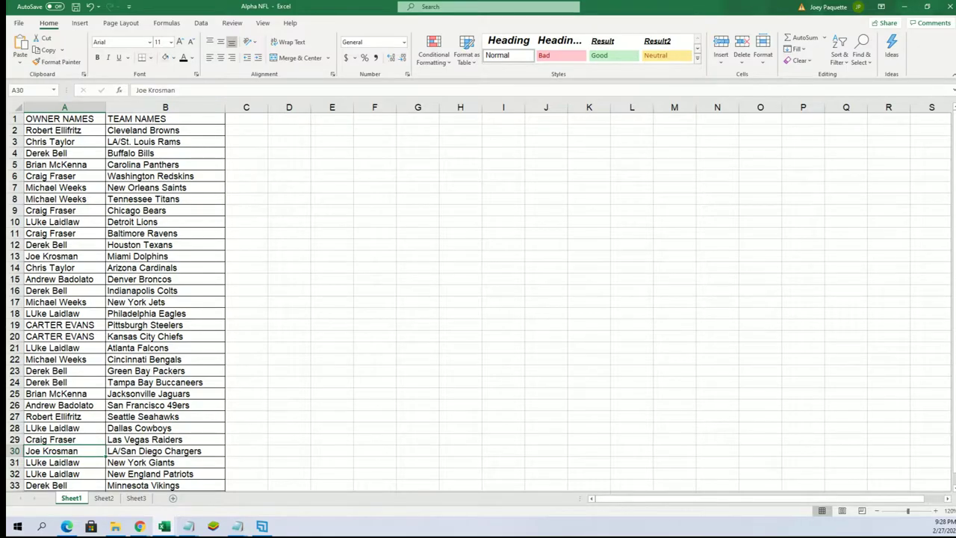